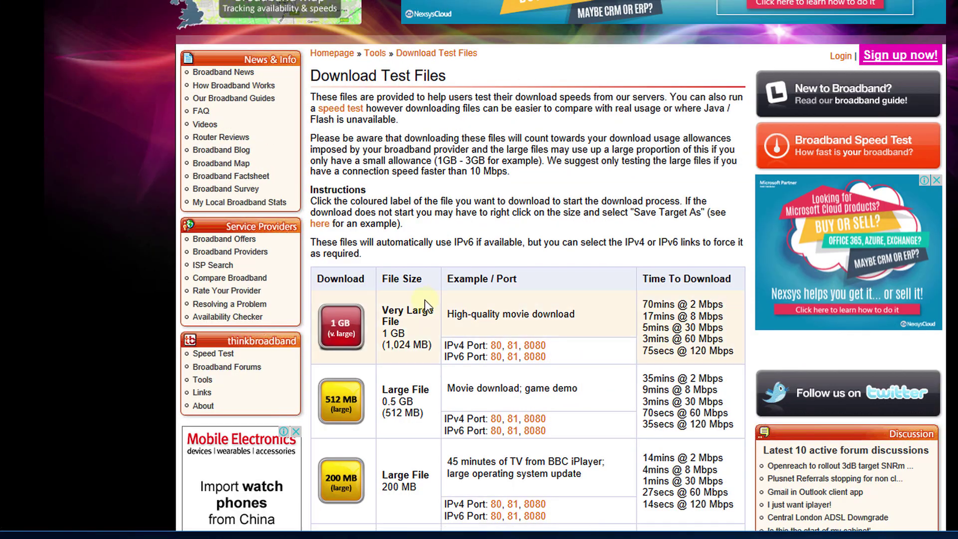
# Step: Start saving the 100 MB test file from thinkbroadband's Download Test Files page
pyautogui.scroll(-4, 424, 300)
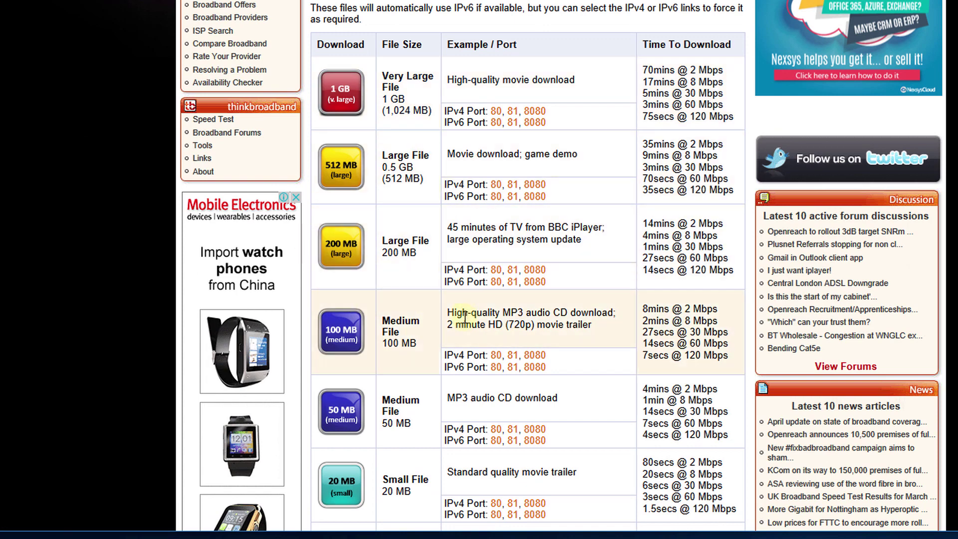
pyautogui.click(344, 336)
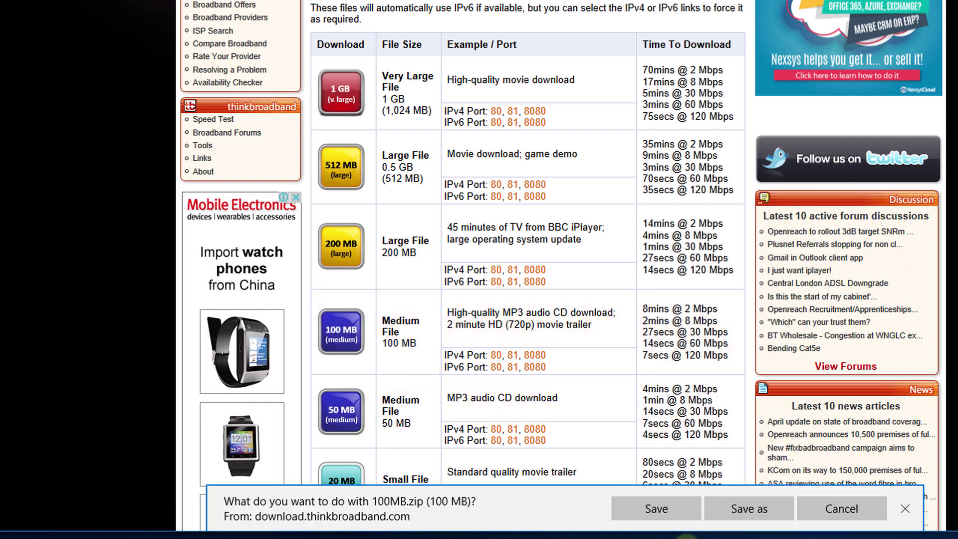
pyautogui.click(661, 507)
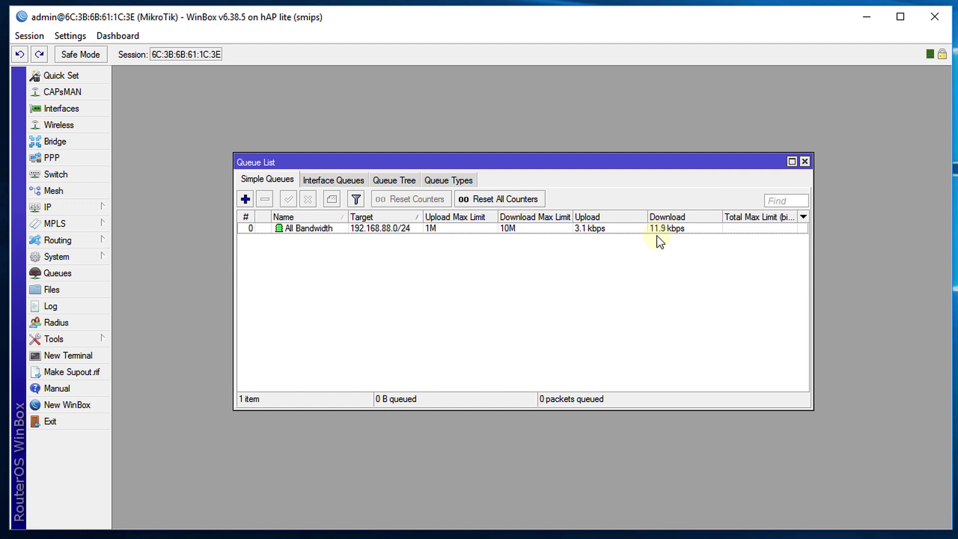
# Step: Open the Interface List, select bridge, and size and position it beside the Queue List
pyautogui.click(70, 110)
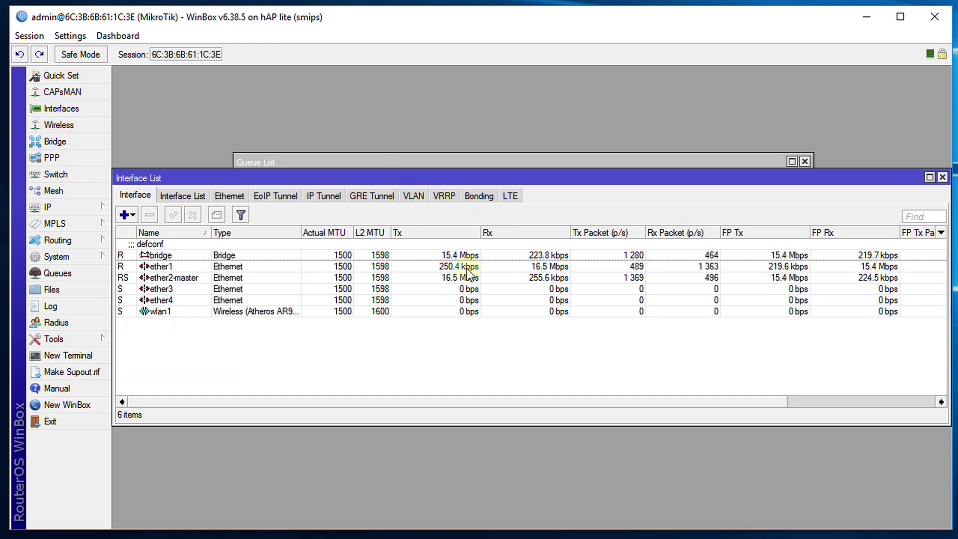
pyautogui.click(441, 255)
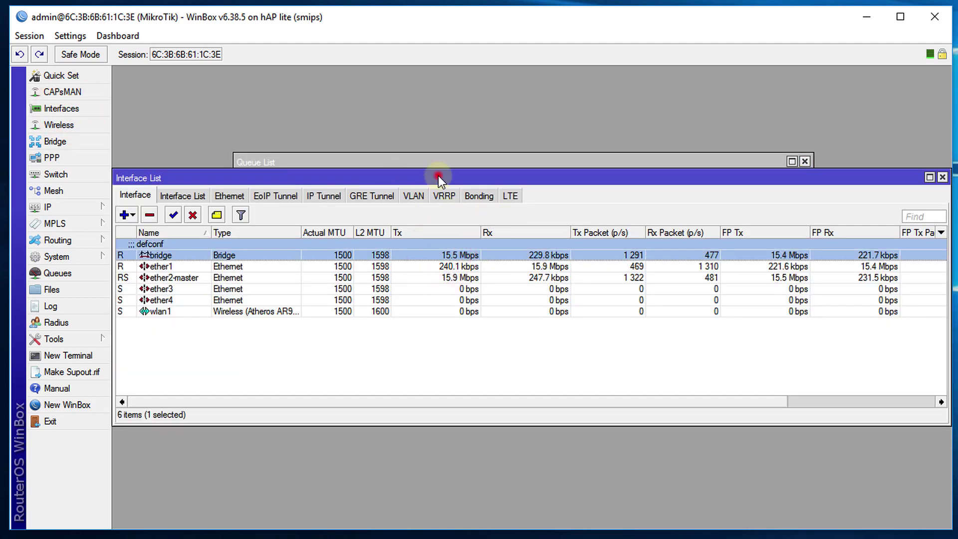
pyautogui.moveTo(438, 175); pyautogui.dragTo(483, 161)
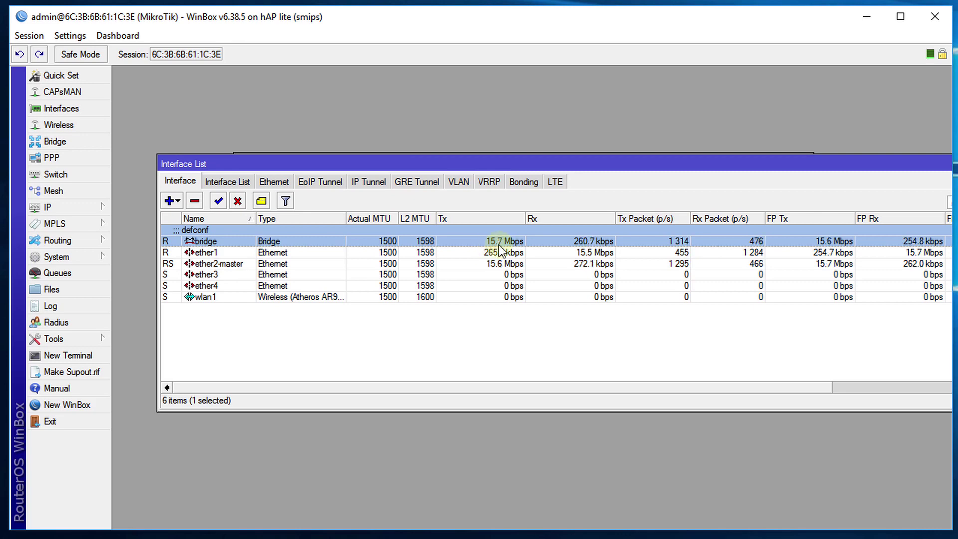
pyautogui.moveTo(521, 154); pyautogui.dragTo(671, 234)
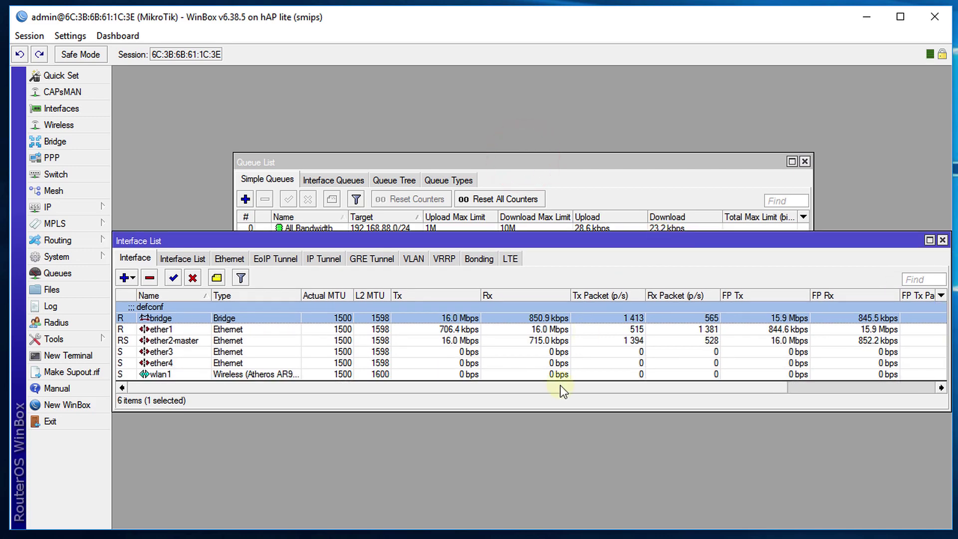
pyautogui.moveTo(553, 410); pyautogui.dragTo(553, 456)
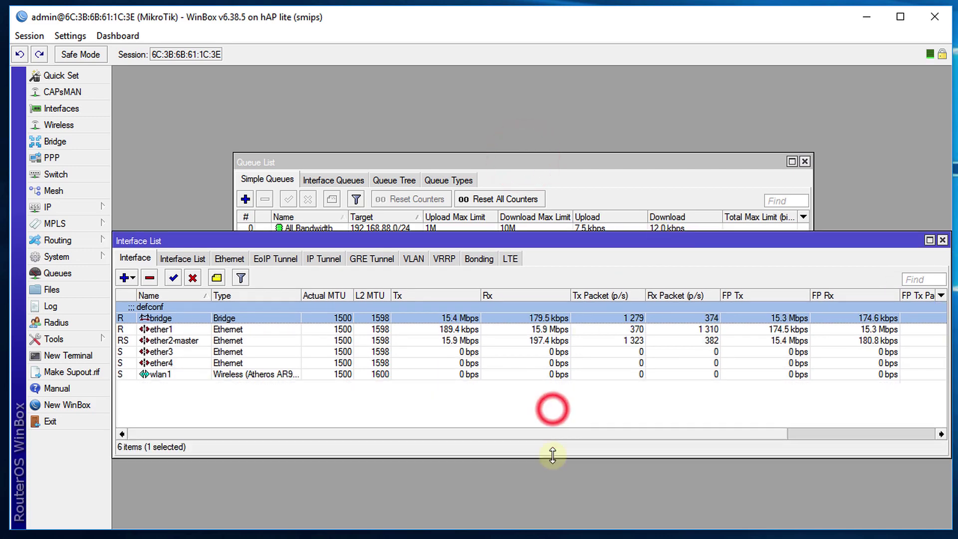
pyautogui.moveTo(503, 241); pyautogui.dragTo(684, 275)
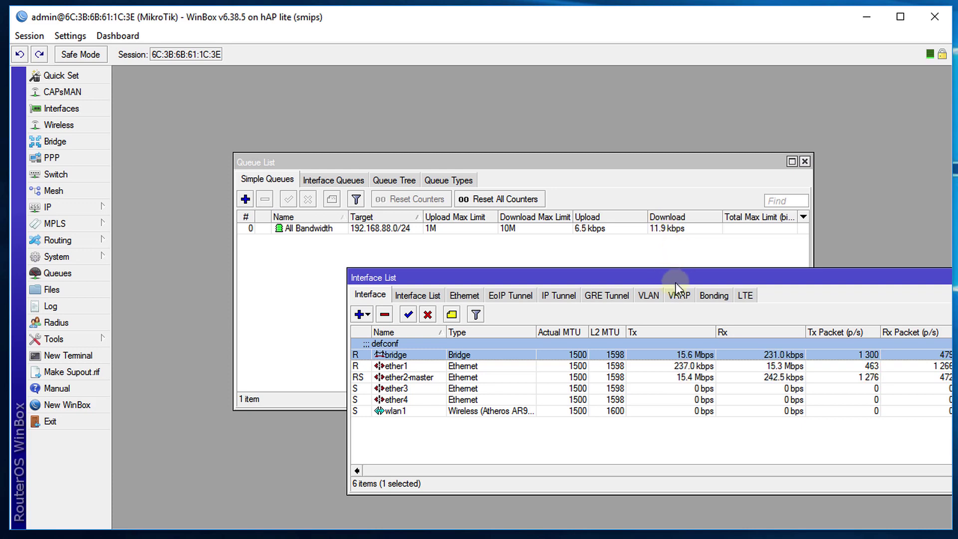
pyautogui.moveTo(688, 278); pyautogui.dragTo(454, 219)
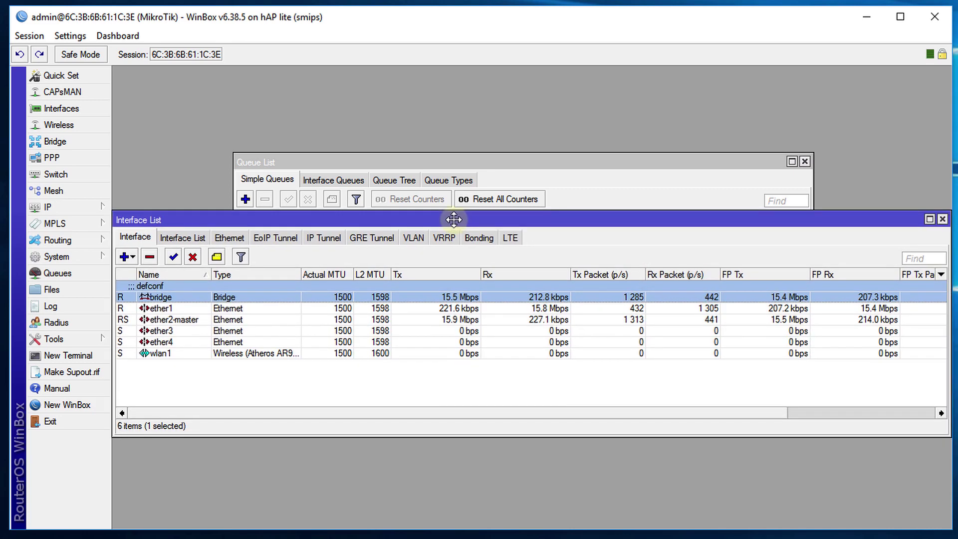
# Step: Close the Interface List window, leaving the All Bandwidth queue visible
pyautogui.click(942, 219)
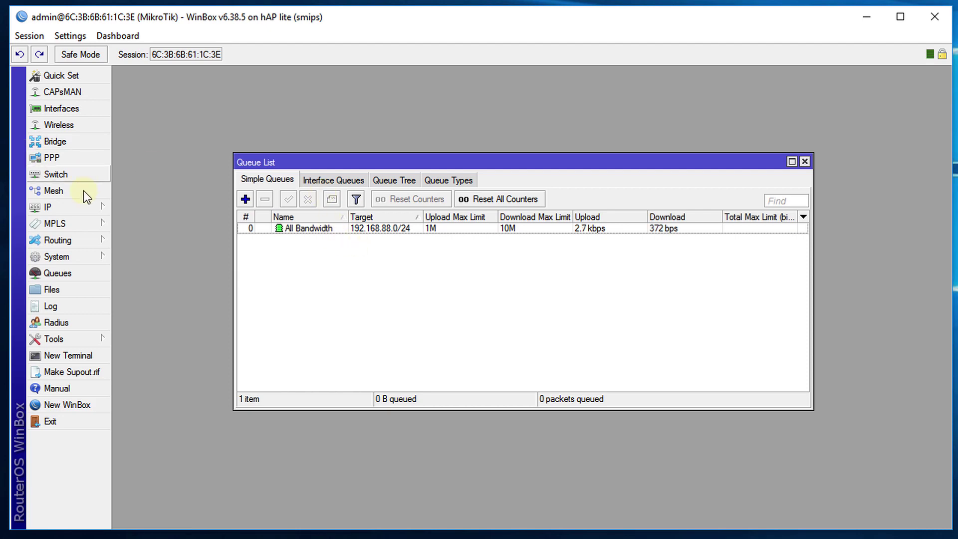
# Step: Open IP > Firewall on the Mangle tab and widen its column
pyautogui.click(71, 208)
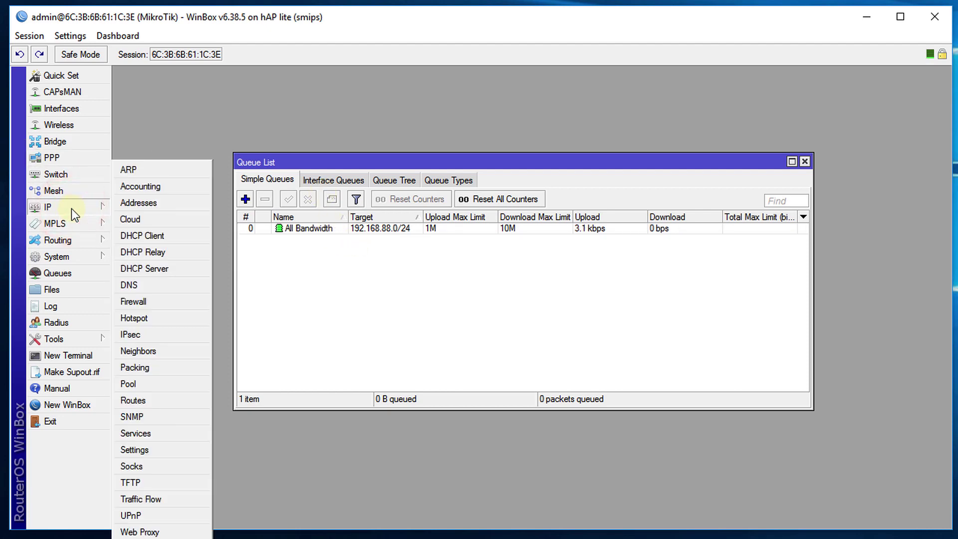
pyautogui.click(96, 212)
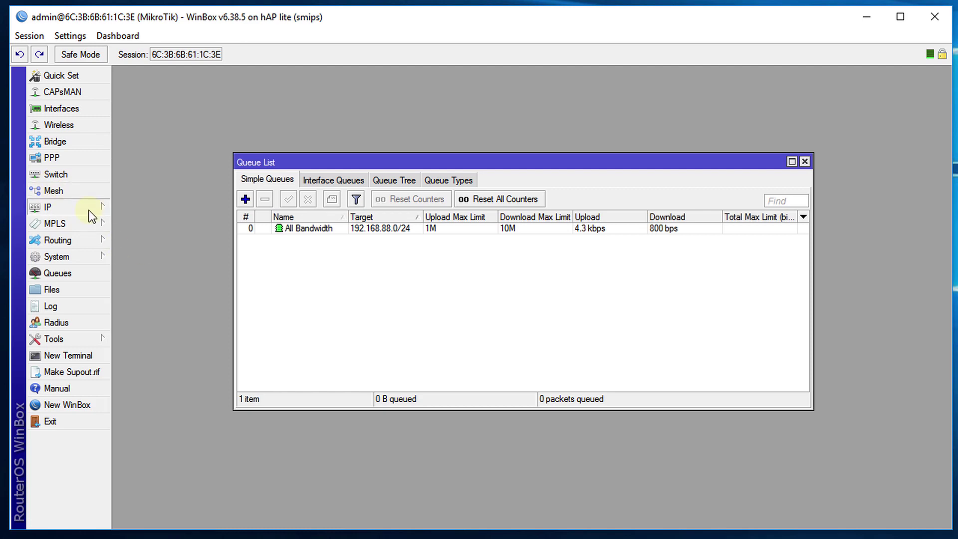
pyautogui.click(95, 212)
pyautogui.click(153, 303)
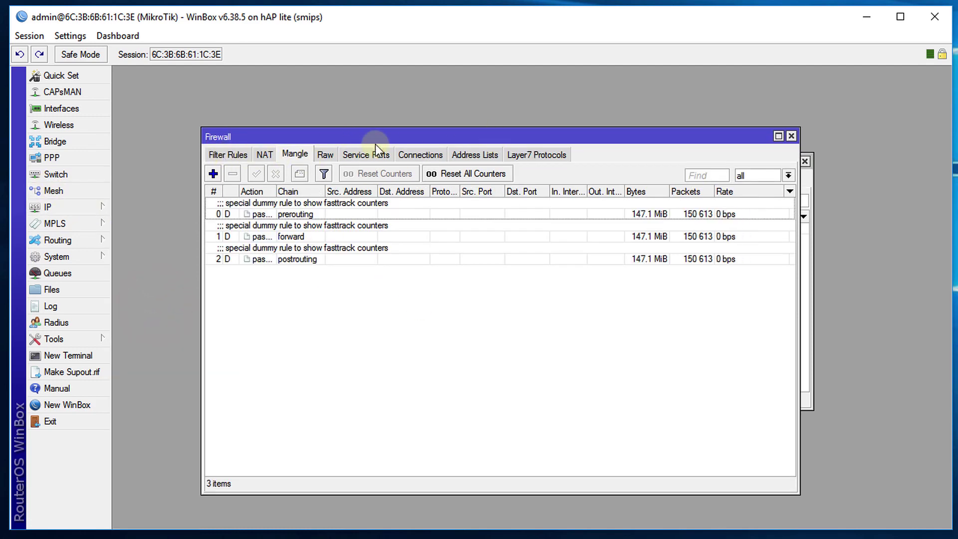
pyautogui.moveTo(378, 139); pyautogui.dragTo(376, 104)
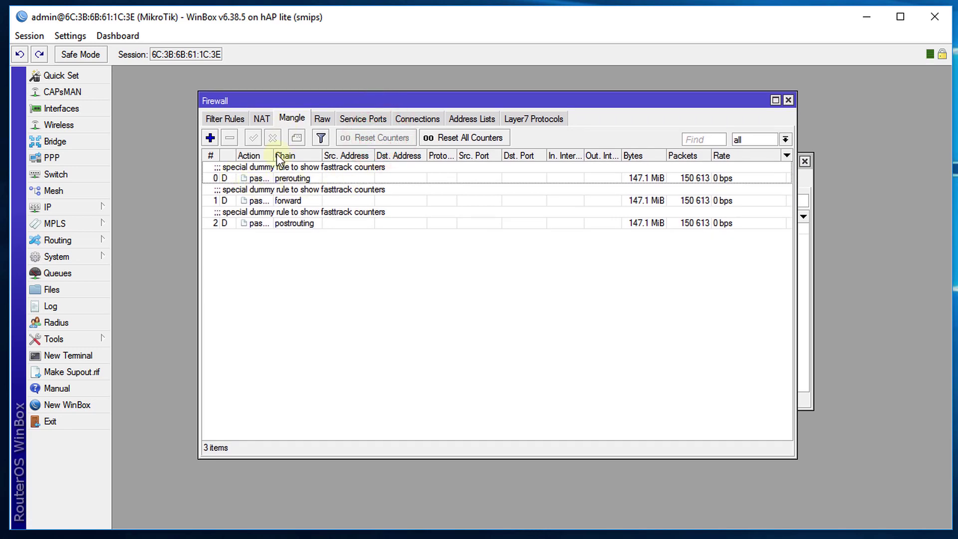
pyautogui.moveTo(274, 153); pyautogui.dragTo(311, 154)
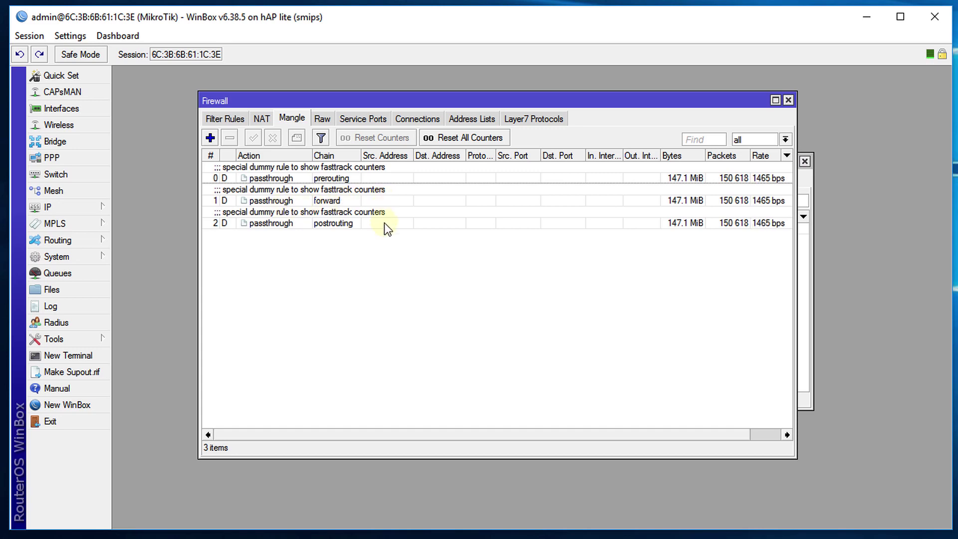
# Step: Attempt removing the postrouting, forward and prerouting fasttrack dummy rules, dismissing each built-in error
pyautogui.click(315, 224)
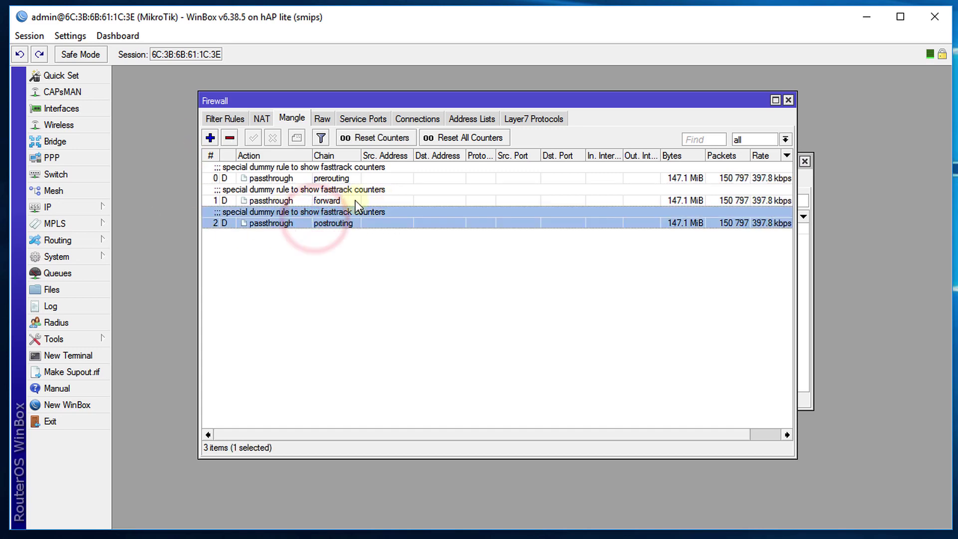
pyautogui.click(229, 138)
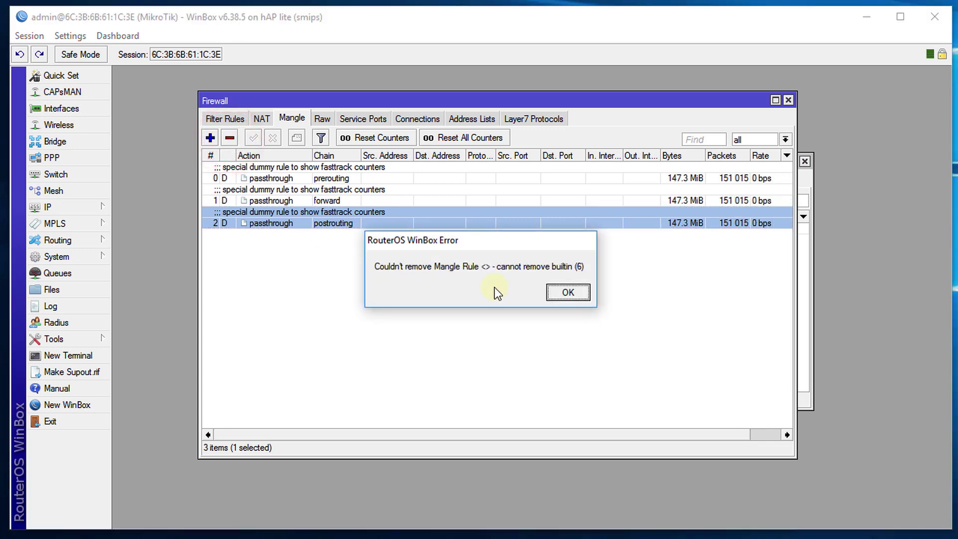
pyautogui.click(568, 292)
pyautogui.click(360, 195)
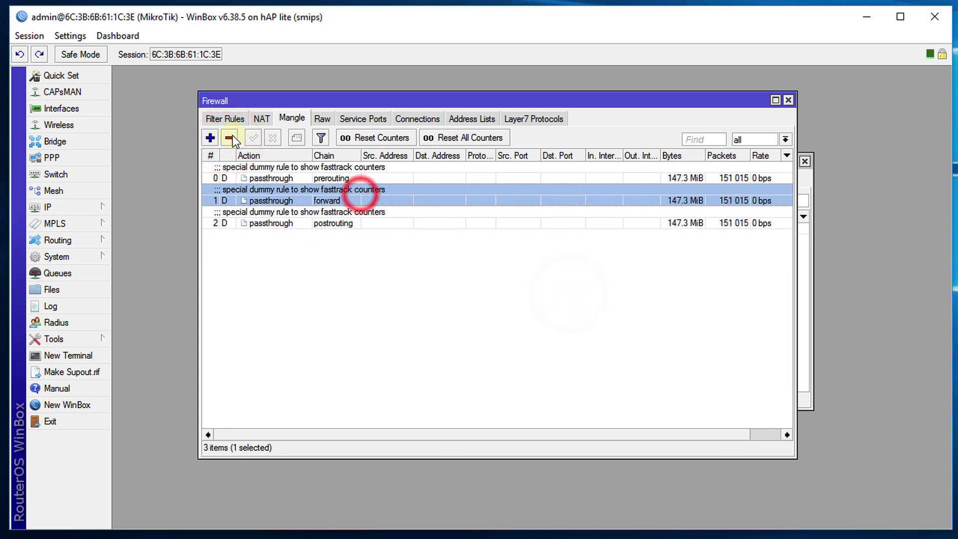
pyautogui.click(230, 137)
pyautogui.click(563, 292)
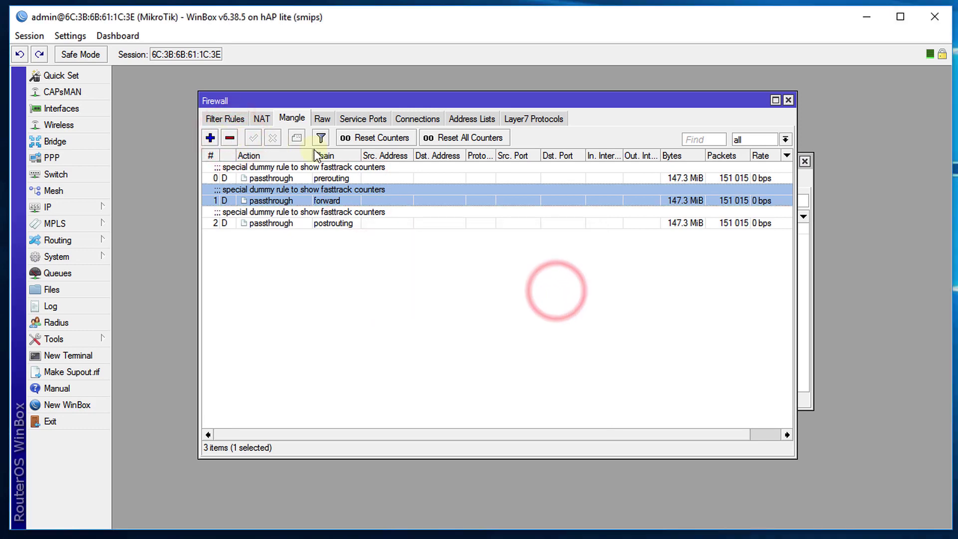
pyautogui.click(306, 179)
pyautogui.click(229, 137)
pyautogui.click(554, 289)
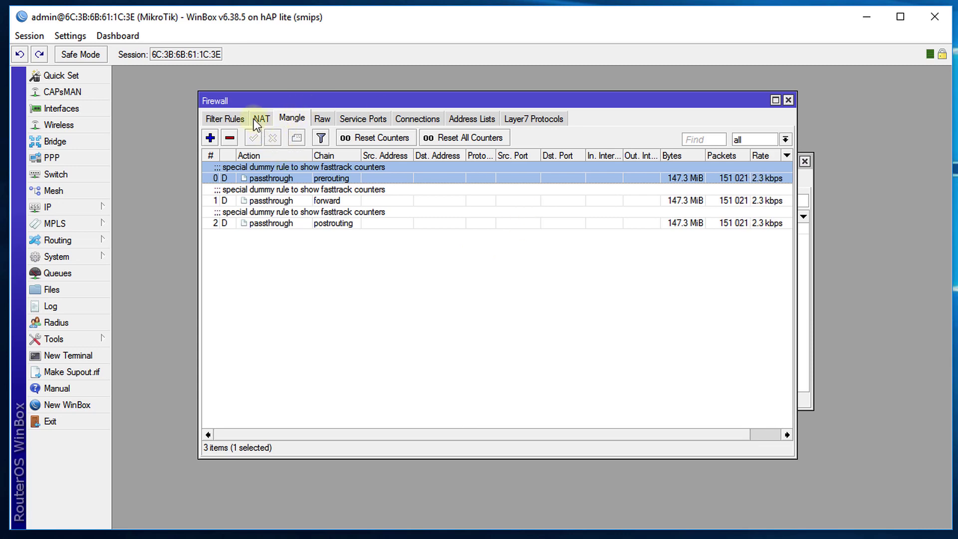
# Step: Delete the defconf: fasttrack rule from the Filter Rules
pyautogui.click(224, 119)
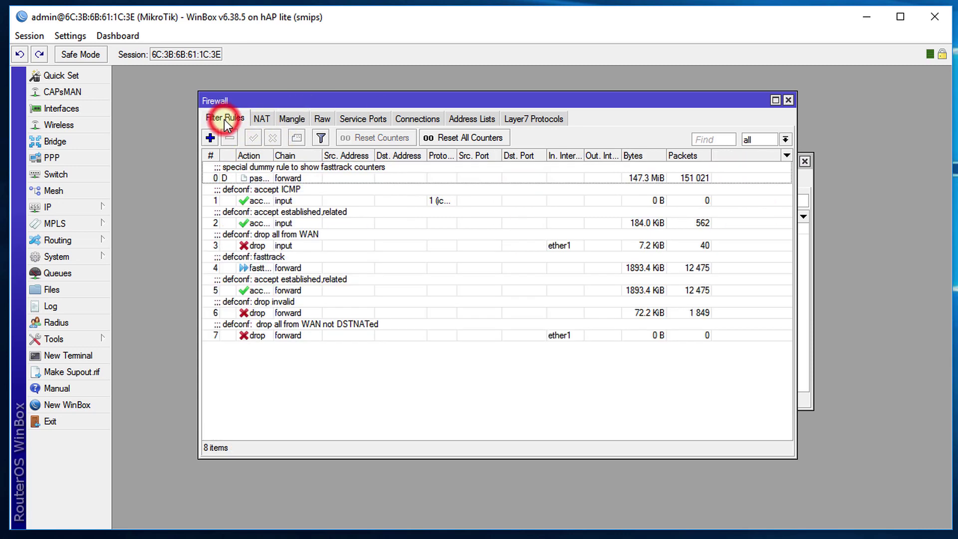
pyautogui.click(276, 265)
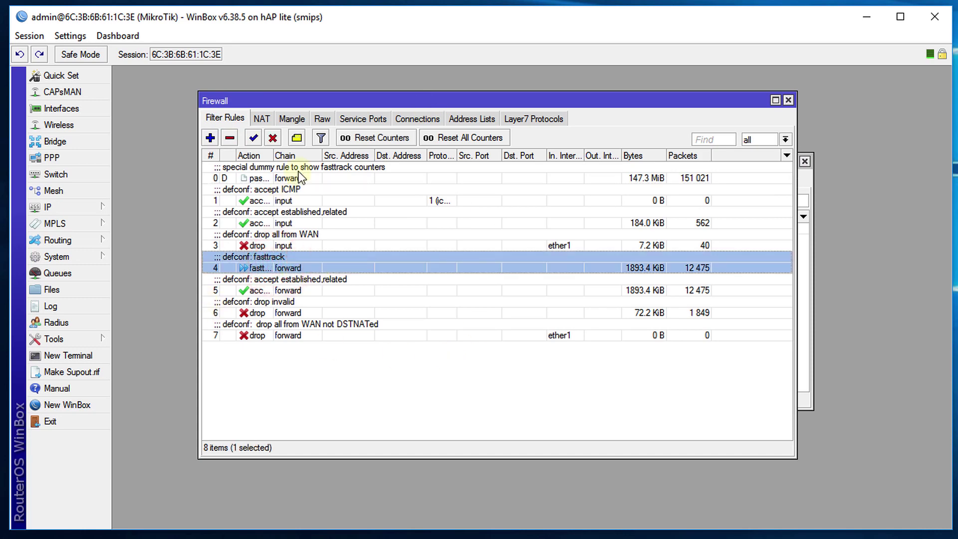
pyautogui.moveTo(274, 154); pyautogui.dragTo(319, 155)
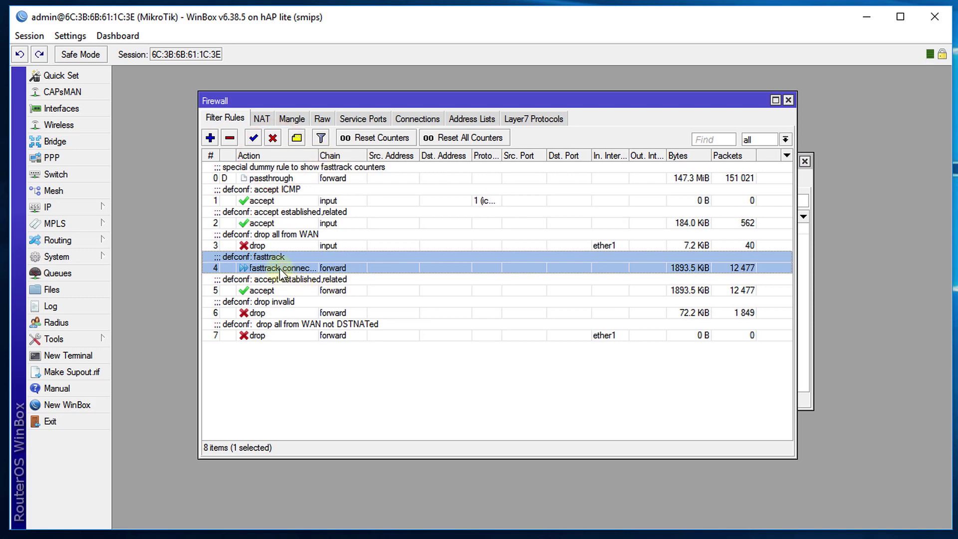
pyautogui.click(263, 264)
pyautogui.click(230, 138)
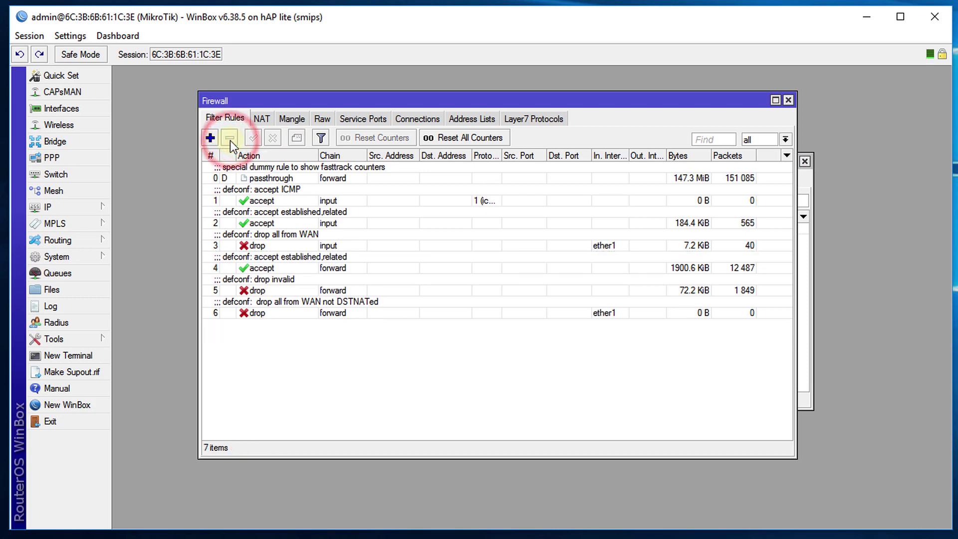
pyautogui.click(322, 245)
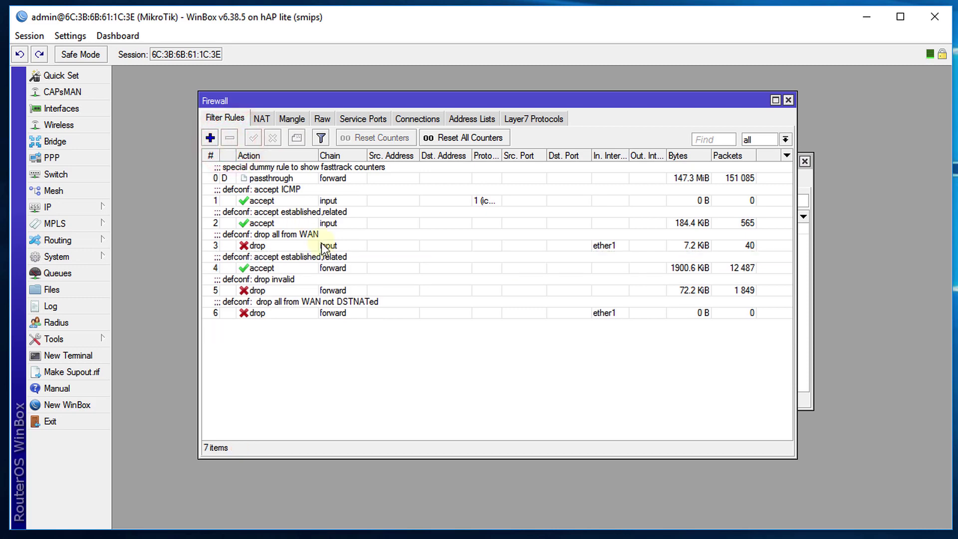
# Step: Attempt removing built-in dummy passthrough rule 0 and dismiss the error
pyautogui.click(281, 177)
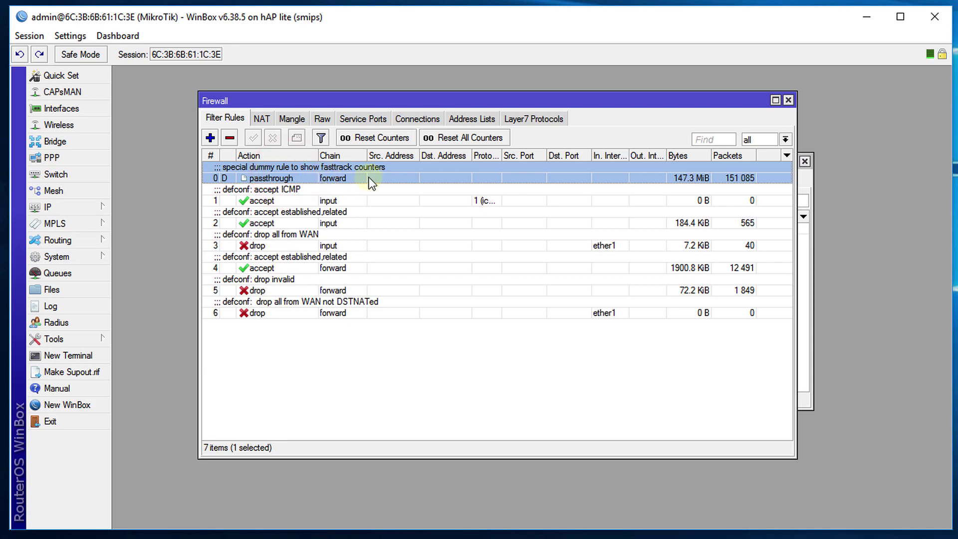
pyautogui.click(230, 140)
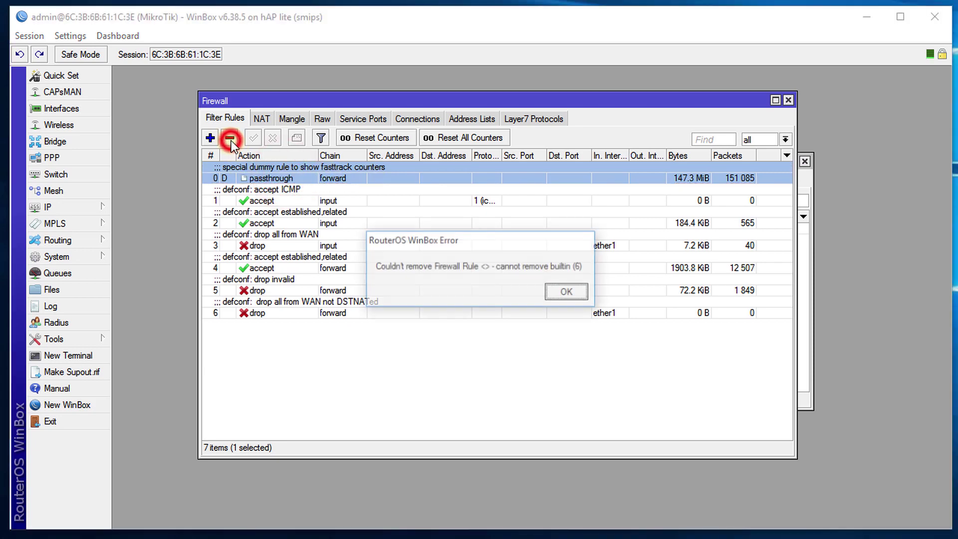
pyautogui.click(553, 292)
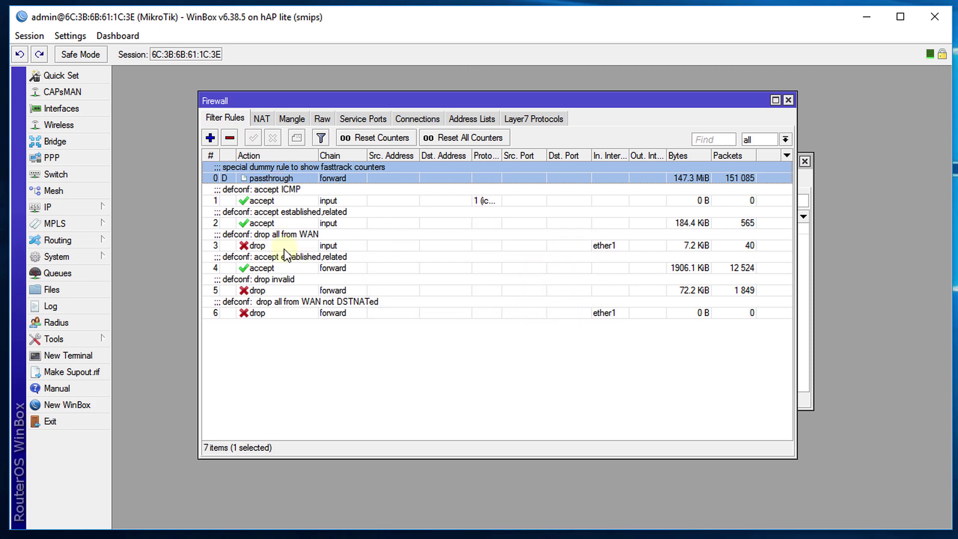
# Step: Close the Firewall window, reboot the router, and reconnect WinBox afterwards
pyautogui.click(787, 101)
pyautogui.click(64, 207)
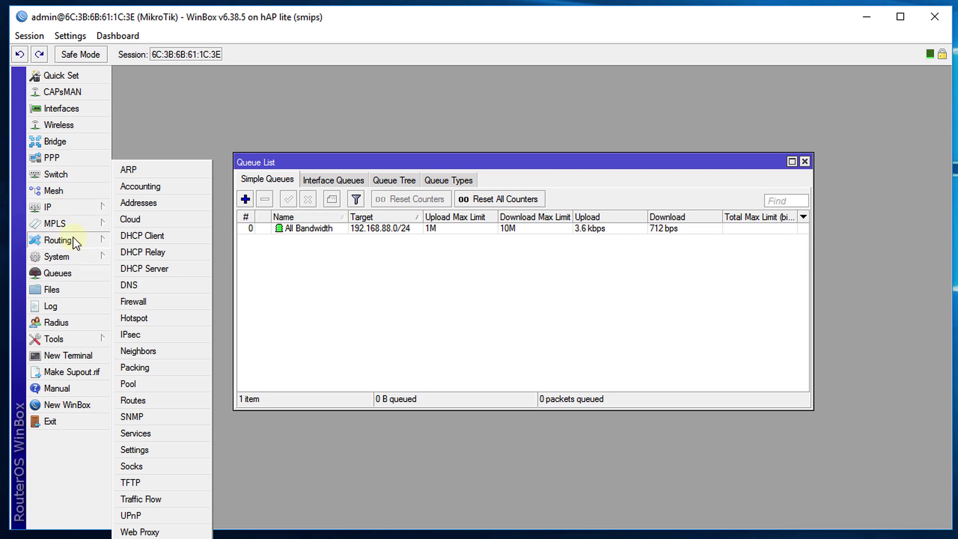
pyautogui.moveTo(77, 258)
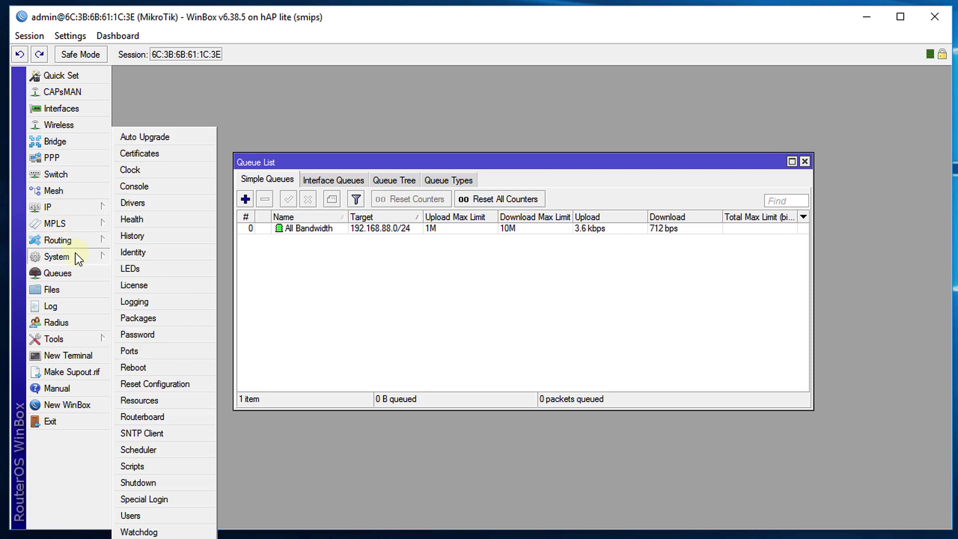
pyautogui.click(151, 370)
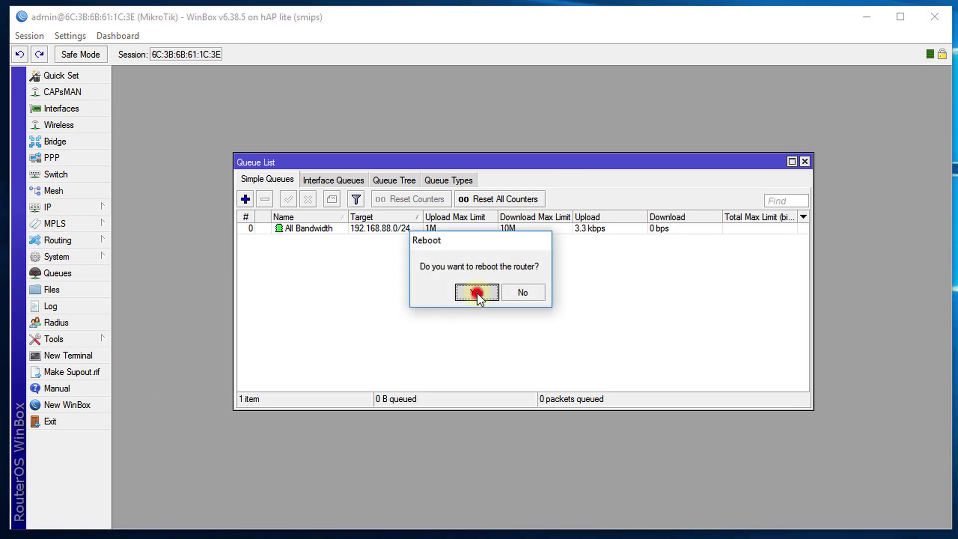
pyautogui.click(477, 293)
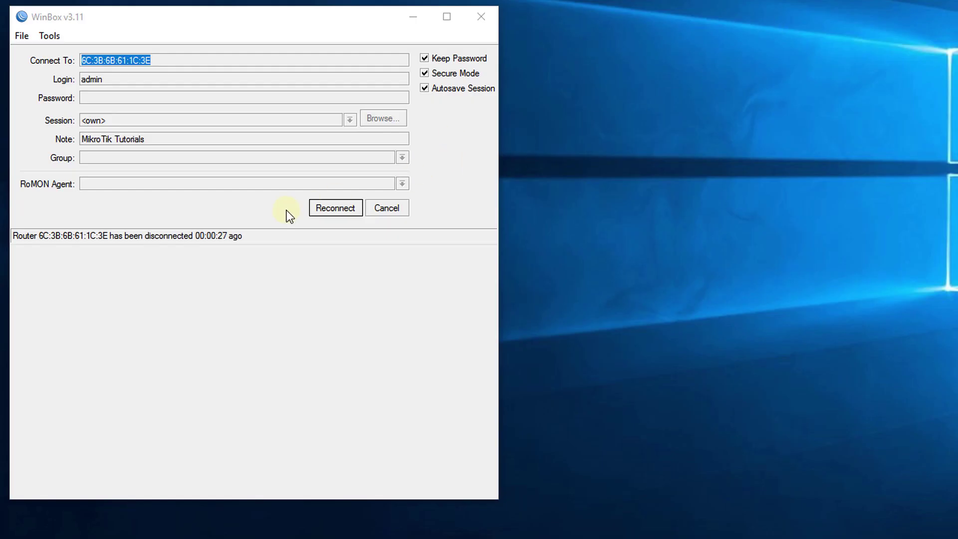
pyautogui.click(330, 206)
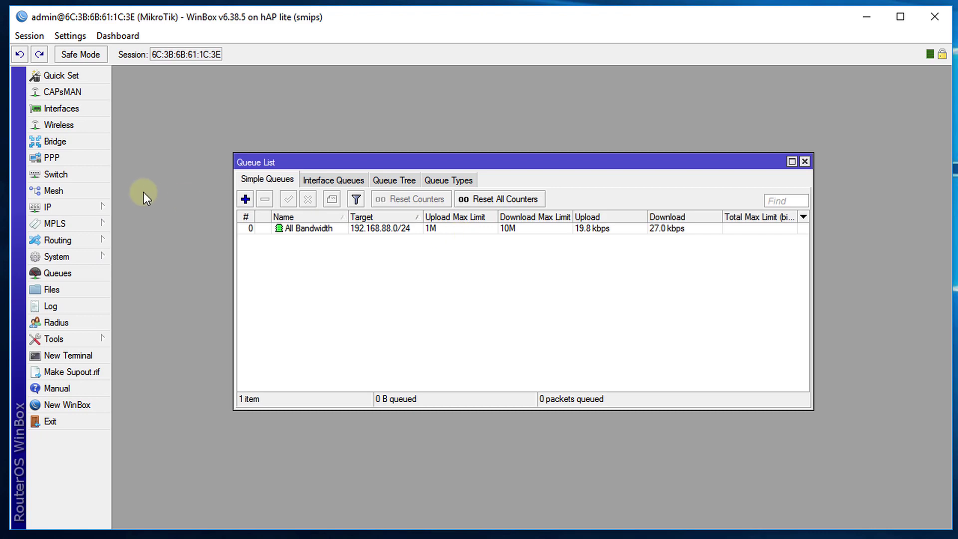
pyautogui.click(61, 206)
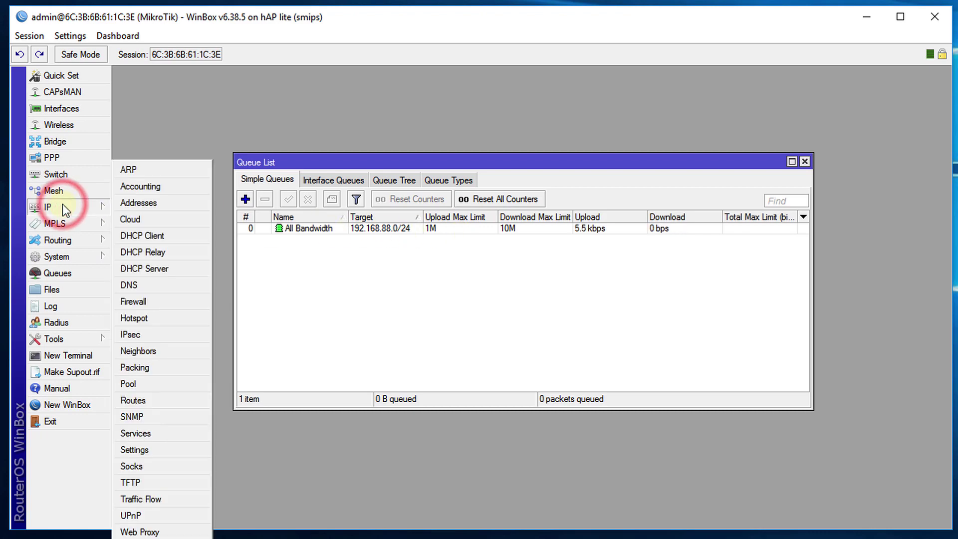
pyautogui.click(165, 302)
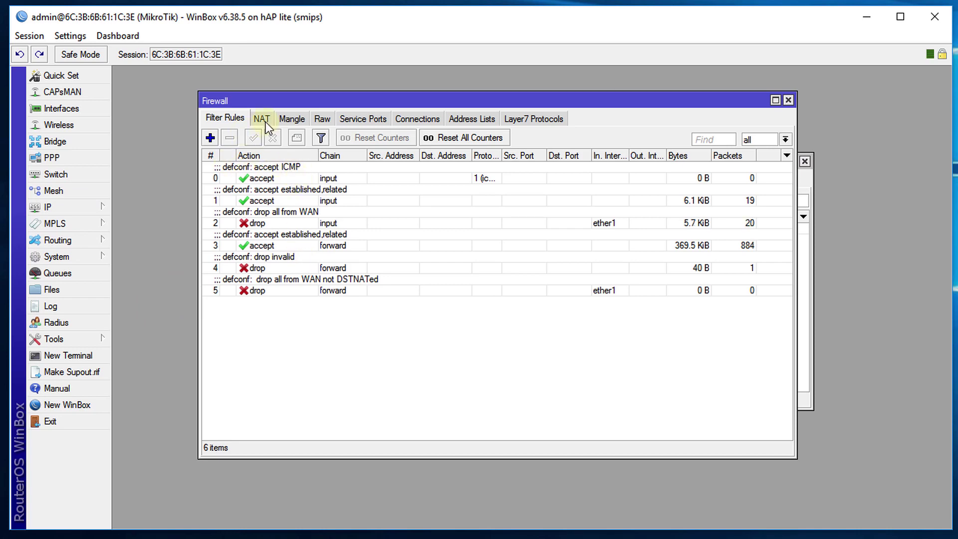
pyautogui.click(292, 118)
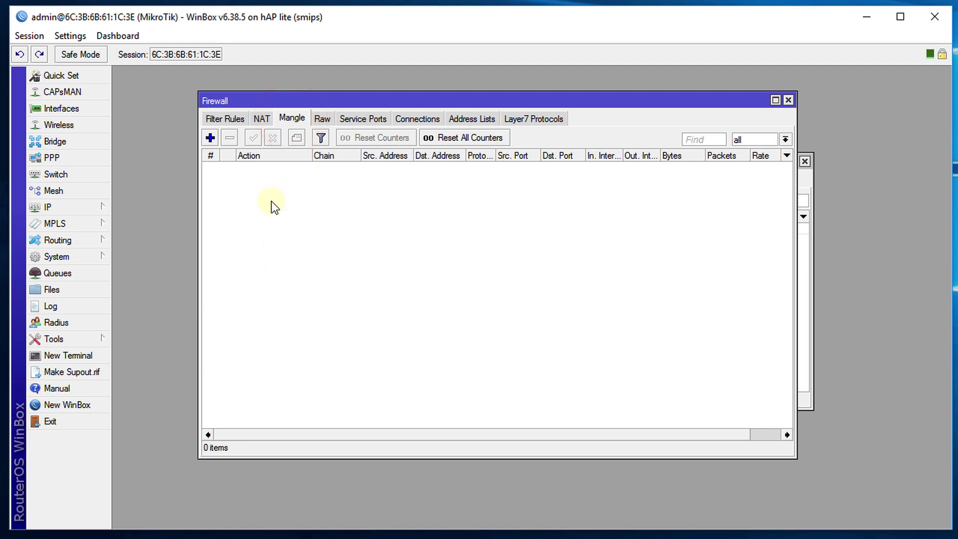
pyautogui.click(223, 122)
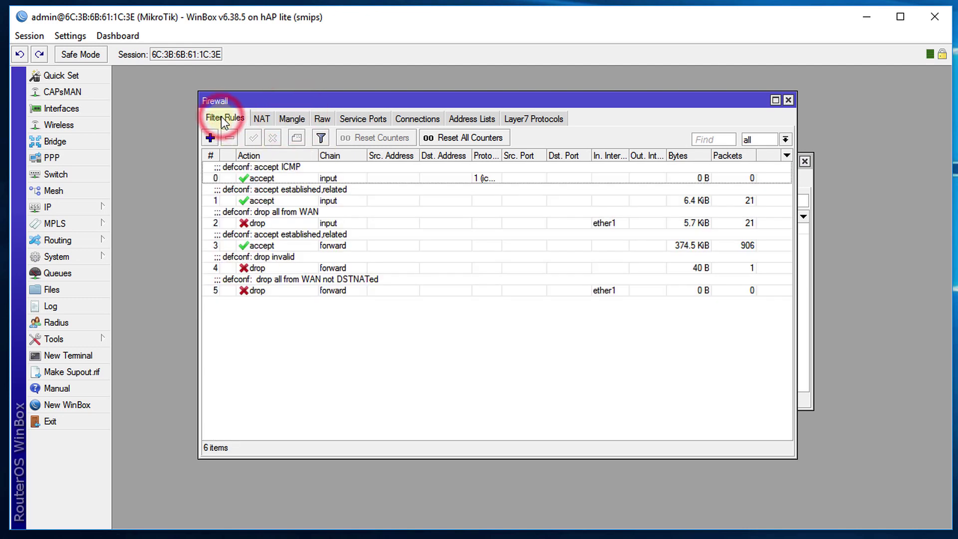
pyautogui.click(788, 100)
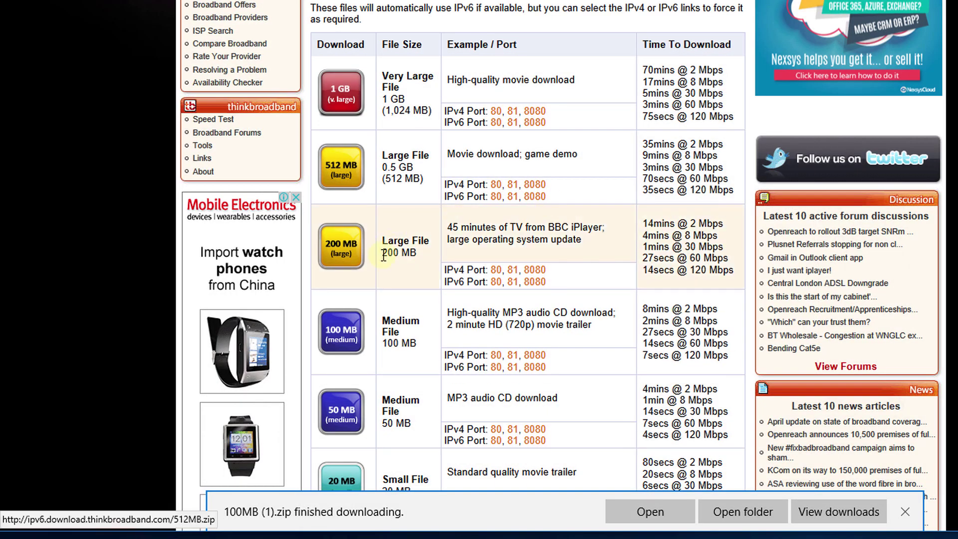
# Step: Download and save thinkbroadband's 100MB test file again
pyautogui.click(348, 331)
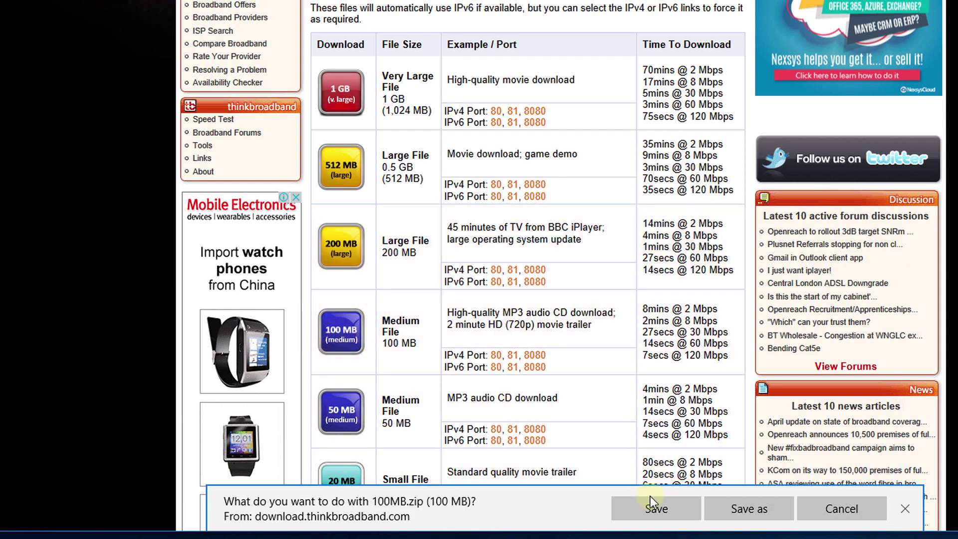
pyautogui.click(646, 507)
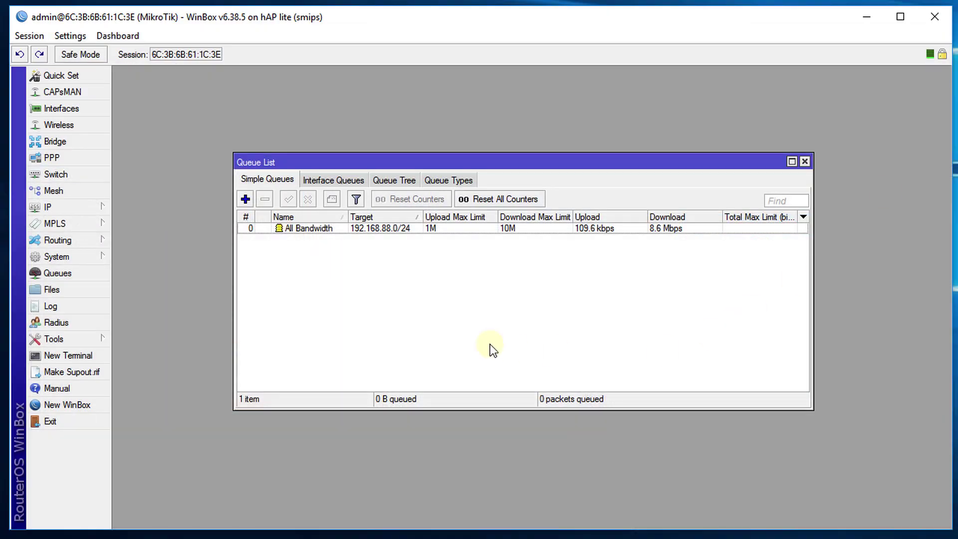
# Step: Open the Interface List and place it, slightly narrowed, below the All Bandwidth queue
pyautogui.click(63, 108)
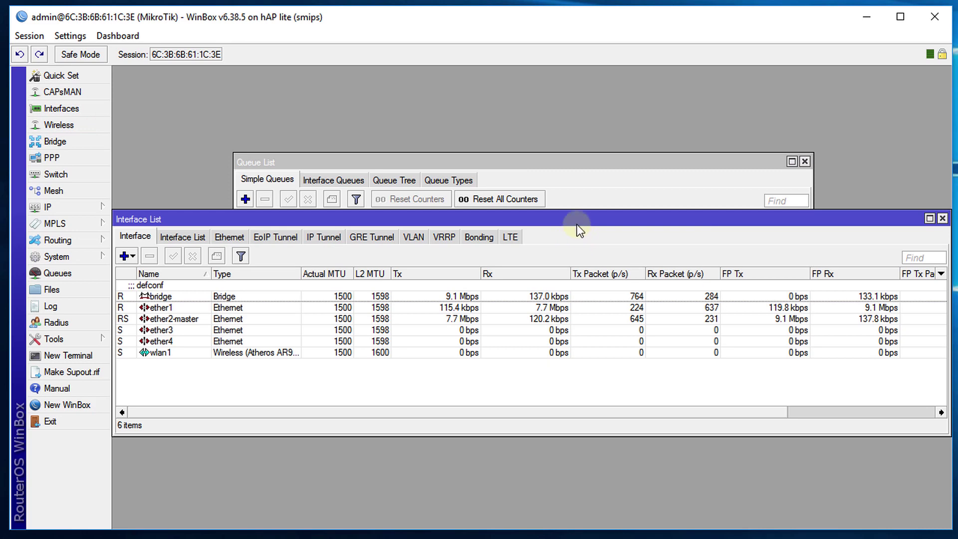
pyautogui.moveTo(577, 230); pyautogui.dragTo(769, 255)
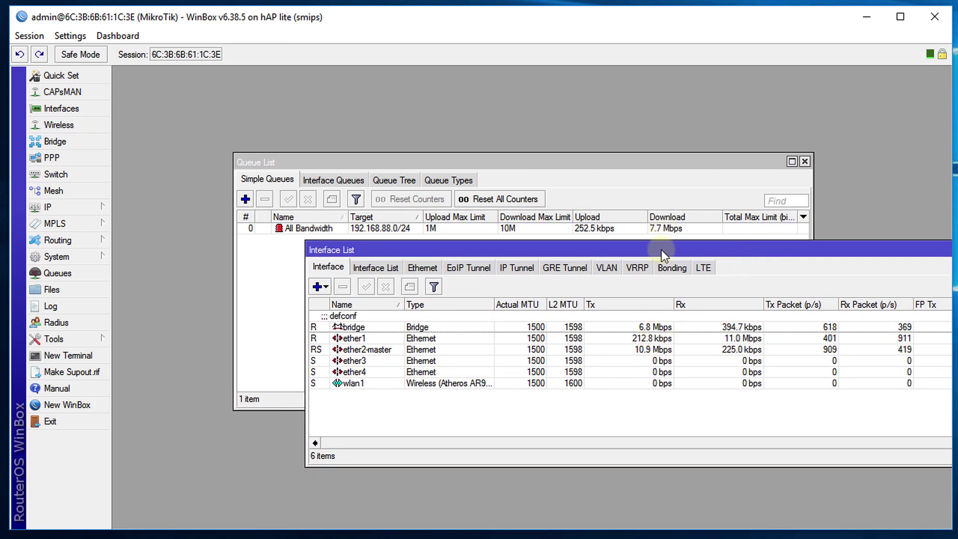
pyautogui.moveTo(650, 249); pyautogui.dragTo(659, 262)
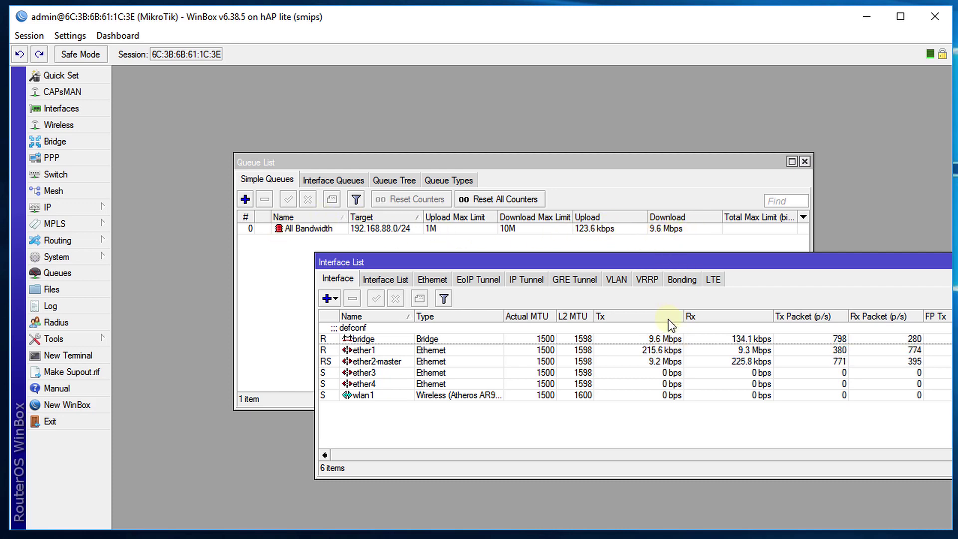
pyautogui.moveTo(676, 258); pyautogui.dragTo(475, 227)
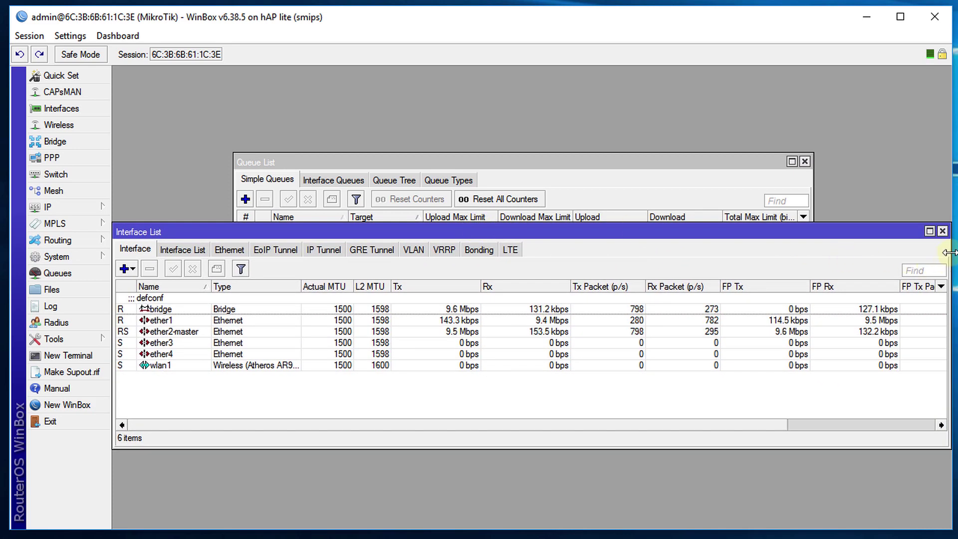
pyautogui.moveTo(948, 252); pyautogui.dragTo(907, 252)
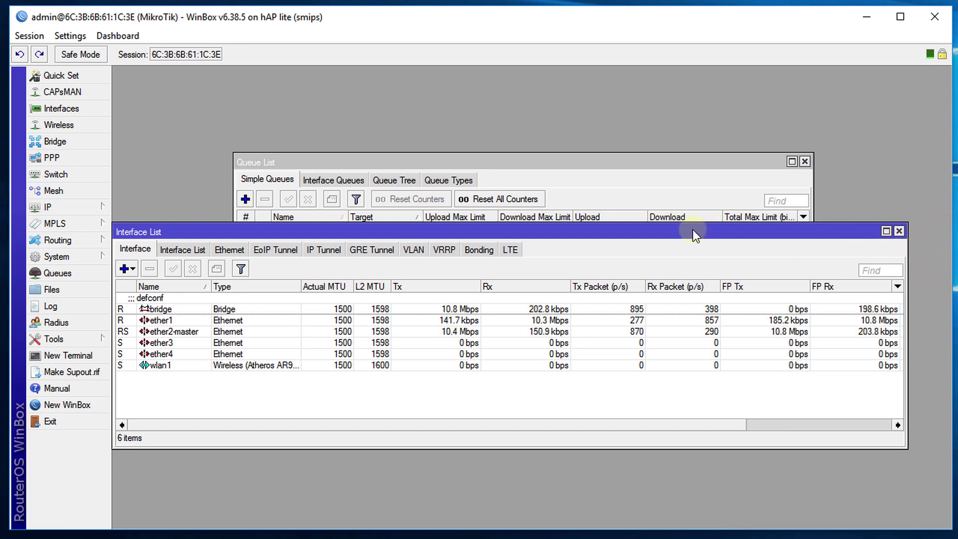
pyautogui.moveTo(687, 237); pyautogui.dragTo(694, 282)
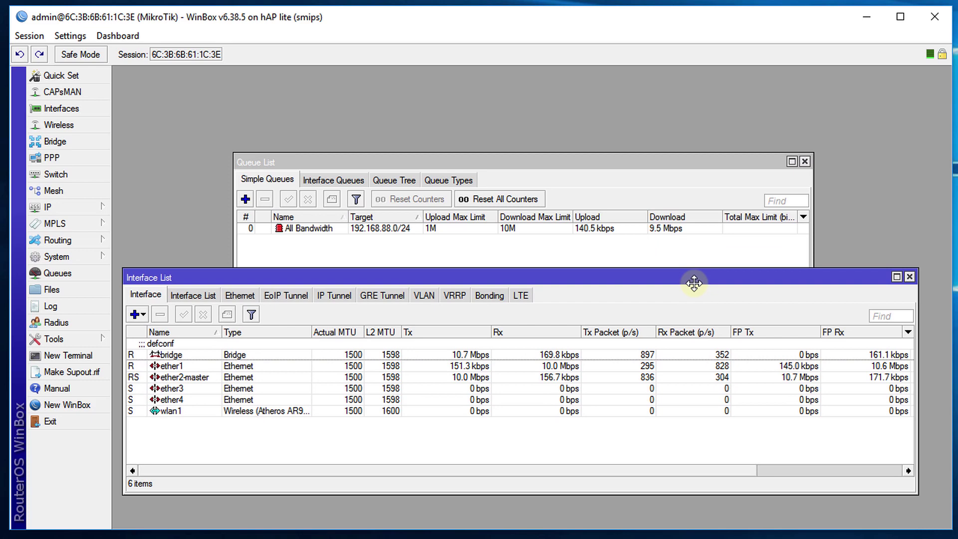